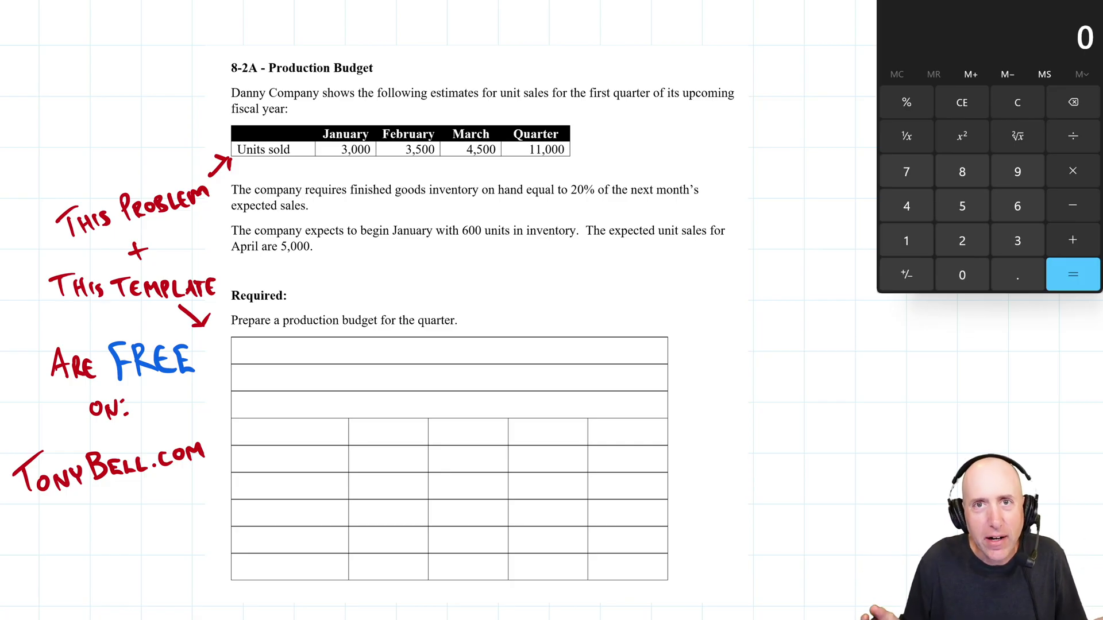
# - Draw red arrows at the Units sold row and pointing up at January's 3,000
pyautogui.moveTo(196, 154); pyautogui.dragTo(218, 148)
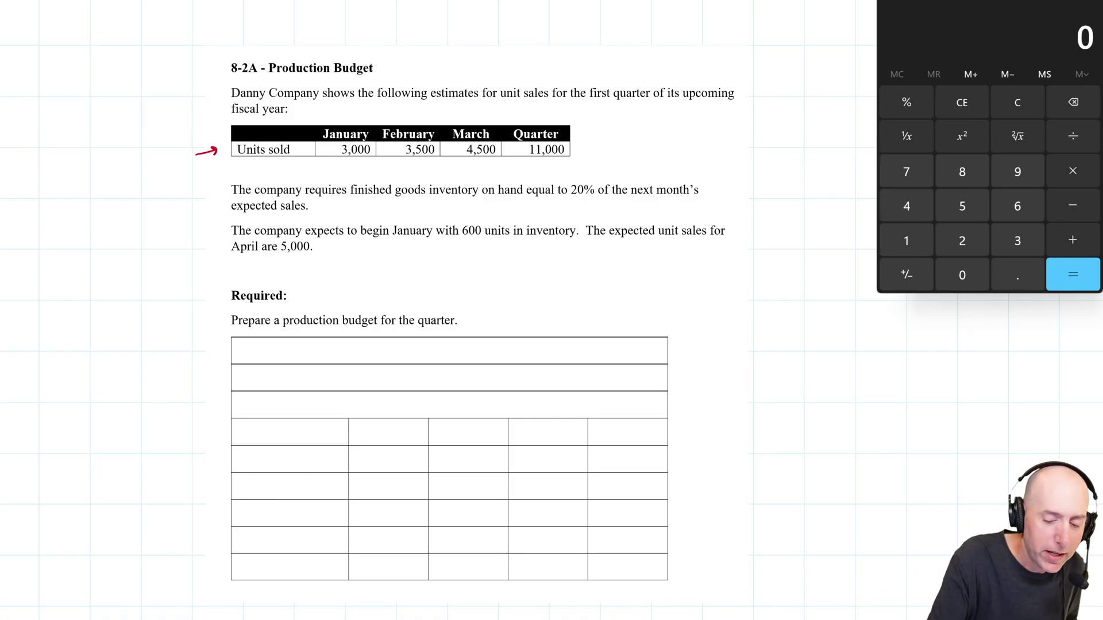
pyautogui.moveTo(347, 173); pyautogui.dragTo(355, 160)
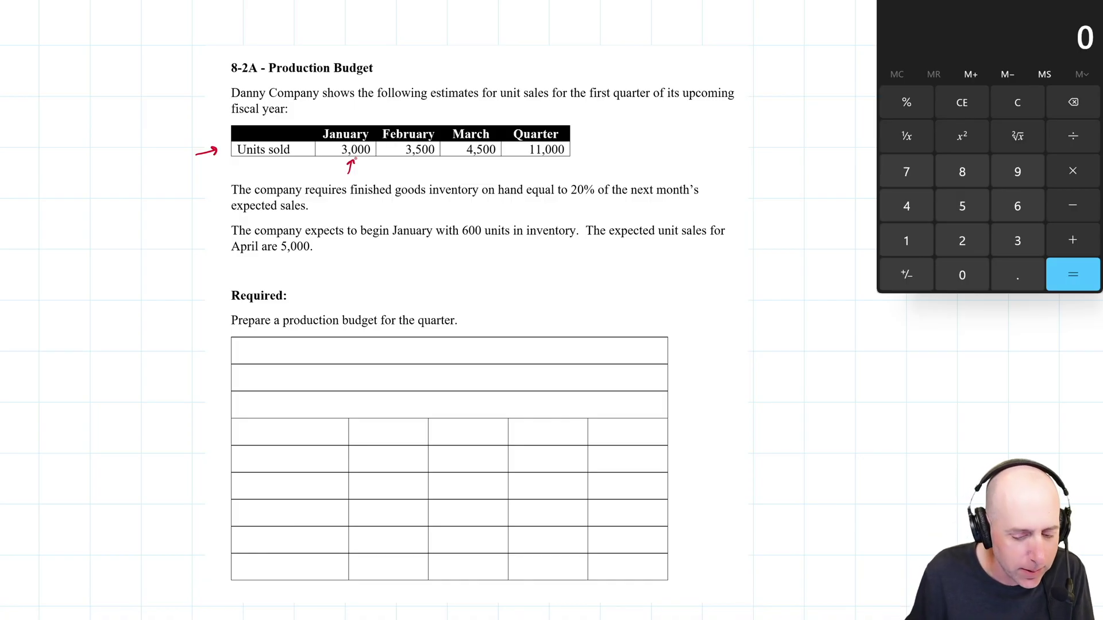
# - Erase both red arrows, beside Units sold and under January's 3,000
pyautogui.click(350, 166)
pyautogui.click(208, 151)
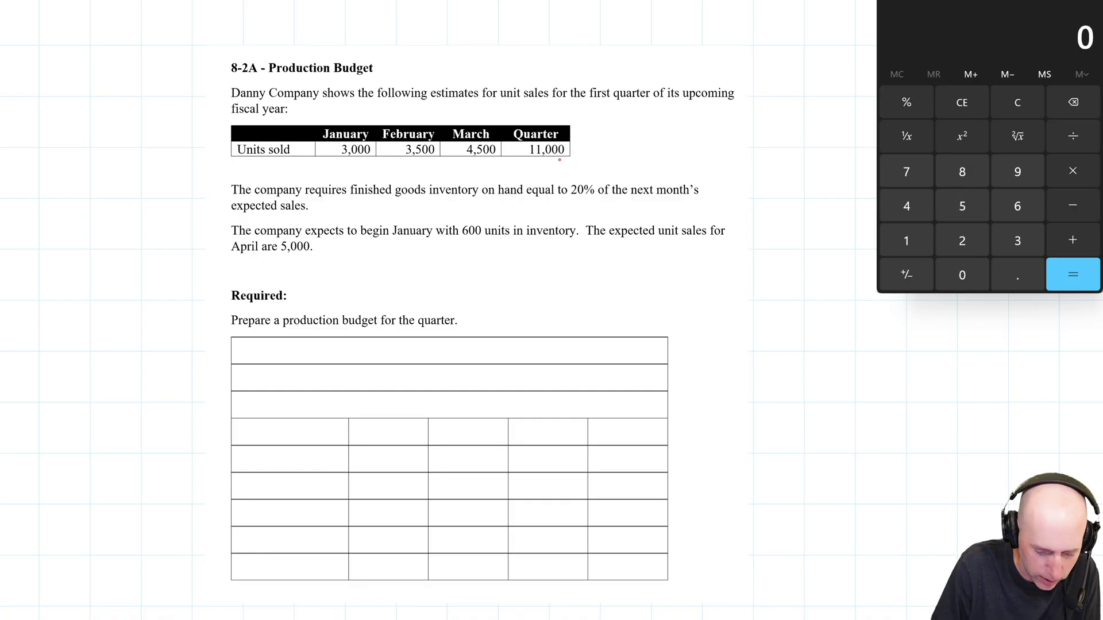
# - Write 'Danny Company', 'Production Budget' and 'For the Quarter Ended Mar 31' in the table's top rows
pyautogui.moveTo(387, 345)
pyautogui.mouseDown()
pyautogui.moveTo(402, 361)
pyautogui.moveTo(418, 349)
pyautogui.moveTo(425, 362)
pyautogui.moveTo(473, 364)
pyautogui.moveTo(509, 349)
pyautogui.mouseUp()
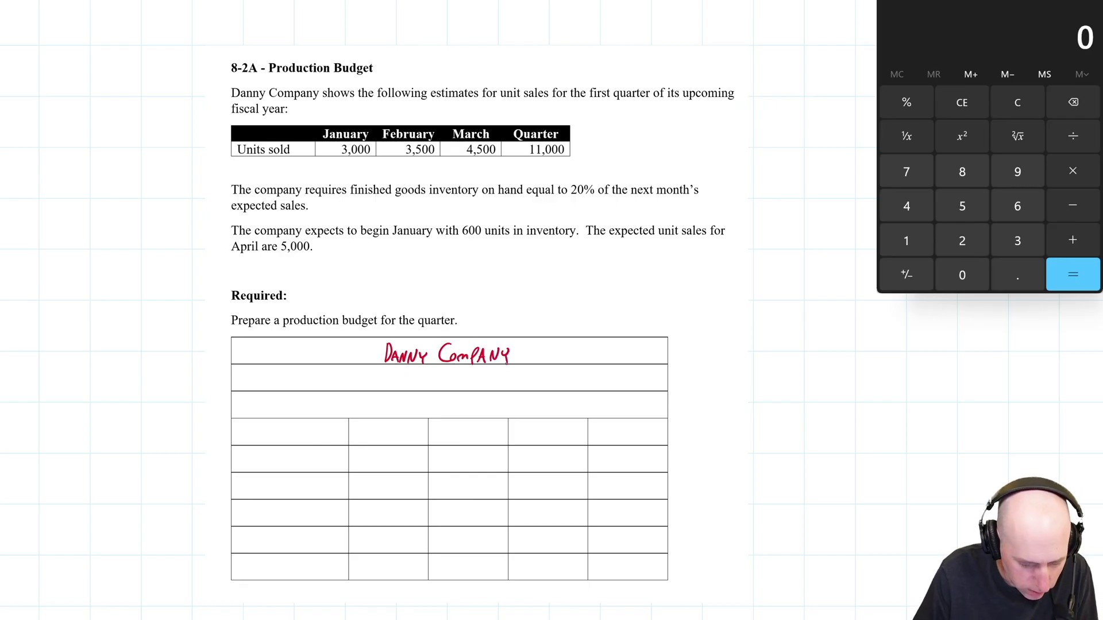
pyautogui.moveTo(384, 375)
pyautogui.mouseDown()
pyautogui.moveTo(396, 386)
pyautogui.moveTo(430, 388)
pyautogui.moveTo(434, 378)
pyautogui.moveTo(513, 389)
pyautogui.mouseUp()
pyautogui.moveTo(508, 377); pyautogui.dragTo(521, 377)
pyautogui.moveTo(515, 377); pyautogui.dragTo(515, 387)
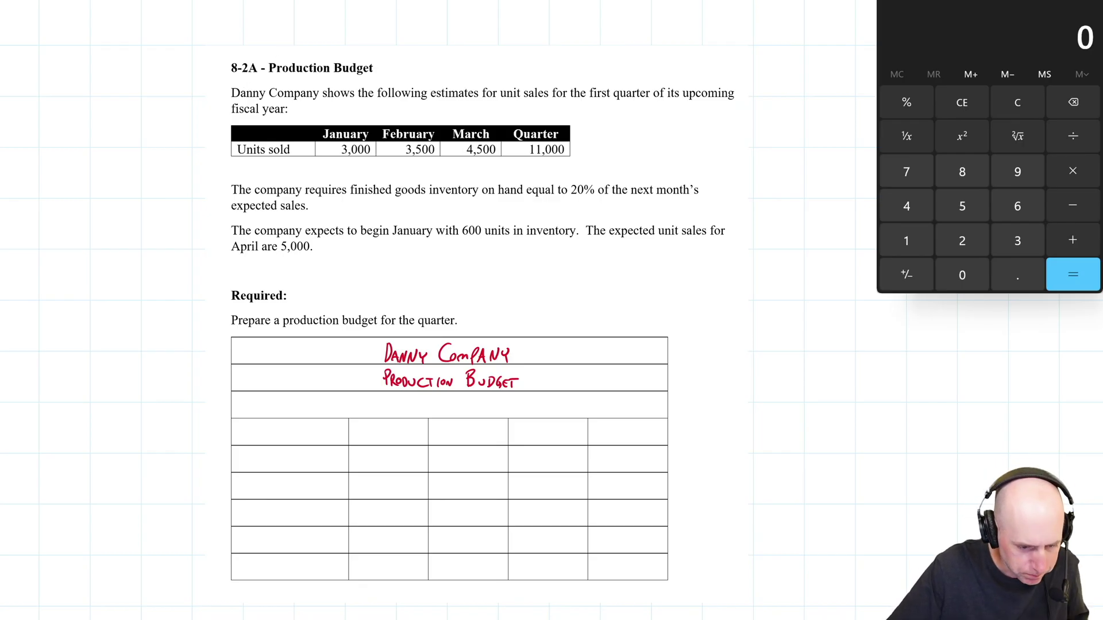
pyautogui.moveTo(355, 399); pyautogui.dragTo(345, 417)
pyautogui.moveTo(343, 410); pyautogui.dragTo(386, 407)
pyautogui.moveTo(379, 407)
pyautogui.mouseDown()
pyautogui.moveTo(398, 418)
pyautogui.moveTo(442, 420)
pyautogui.moveTo(453, 407)
pyautogui.moveTo(487, 417)
pyautogui.mouseUp()
pyautogui.moveTo(492, 409)
pyautogui.mouseDown()
pyautogui.moveTo(524, 418)
pyautogui.moveTo(541, 401)
pyautogui.moveTo(553, 419)
pyautogui.mouseUp()
pyautogui.moveTo(553, 403); pyautogui.dragTo(577, 419)
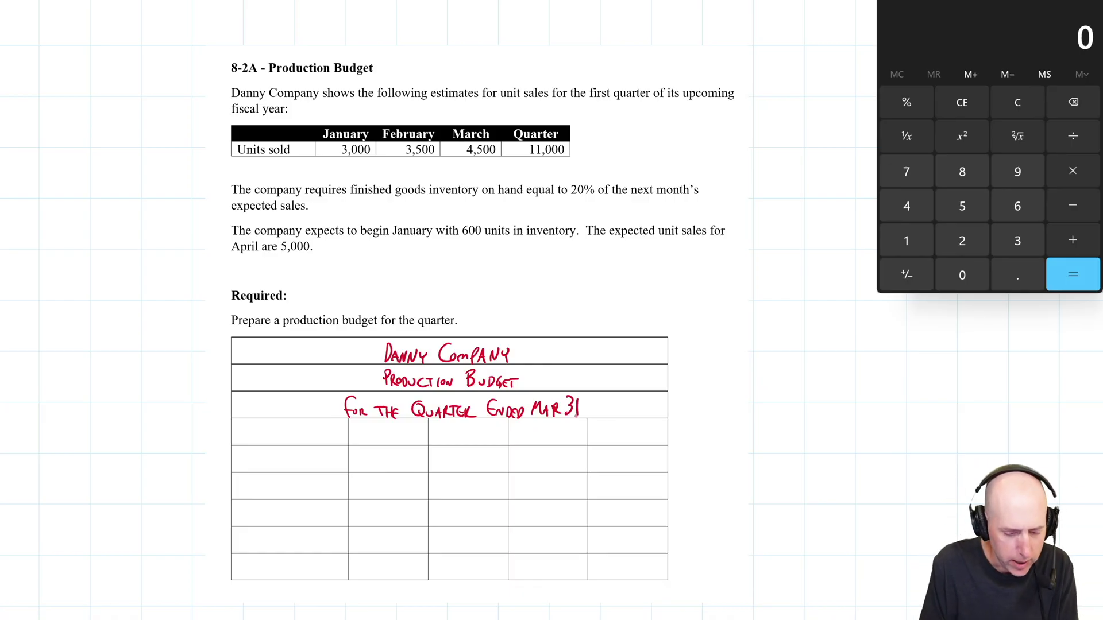
# - Write the Jan, Feb, Mar and Quarter column headings
pyautogui.moveTo(374, 428)
pyautogui.mouseDown()
pyautogui.moveTo(369, 440)
pyautogui.moveTo(379, 428)
pyautogui.mouseUp()
pyautogui.moveTo(376, 443); pyautogui.dragTo(390, 443)
pyautogui.moveTo(392, 443)
pyautogui.mouseDown()
pyautogui.moveTo(460, 429)
pyautogui.moveTo(455, 444)
pyautogui.moveTo(614, 441)
pyautogui.mouseUp()
pyautogui.moveTo(612, 431)
pyautogui.mouseDown()
pyautogui.moveTo(627, 440)
pyautogui.moveTo(640, 431)
pyautogui.mouseUp()
pyautogui.moveTo(635, 431)
pyautogui.mouseDown()
pyautogui.moveTo(637, 442)
pyautogui.moveTo(661, 439)
pyautogui.mouseUp()
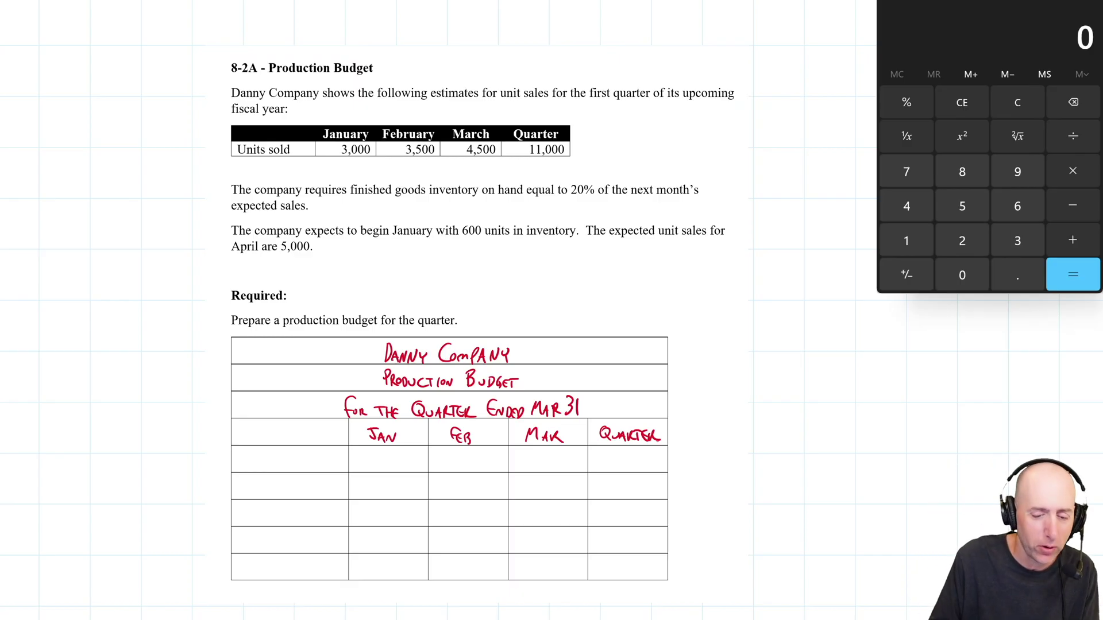
# - Write 'Units Sold' as the first row label and 3,000 under Jan
pyautogui.moveTo(243, 451); pyautogui.dragTo(272, 468)
pyautogui.moveTo(268, 459); pyautogui.dragTo(276, 459)
pyautogui.moveTo(282, 459); pyautogui.dragTo(296, 462)
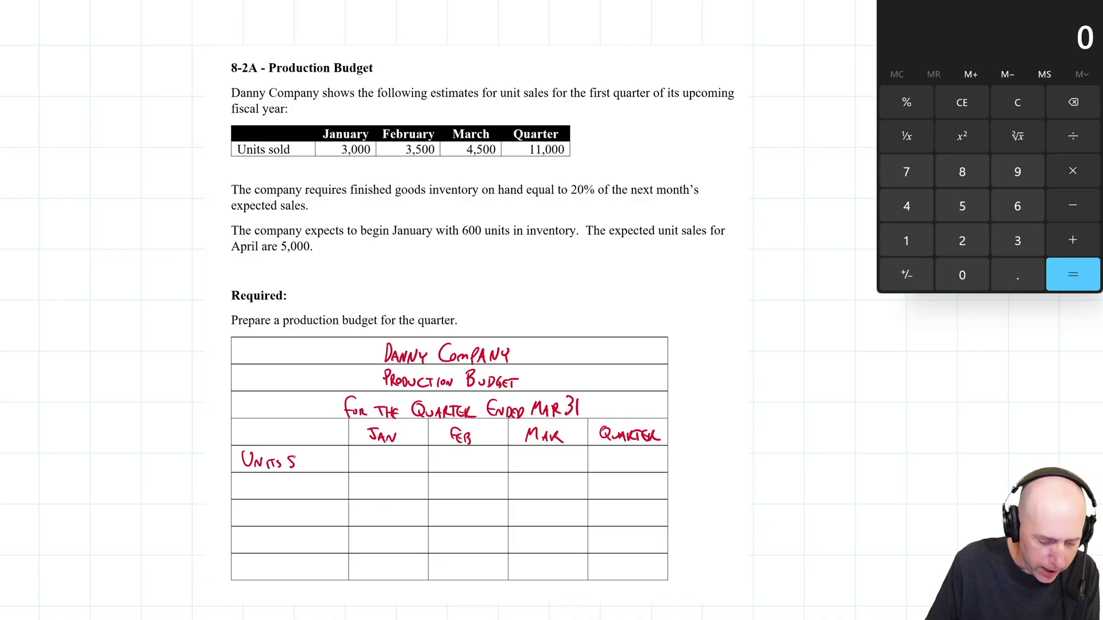
pyautogui.moveTo(303, 462); pyautogui.dragTo(302, 462)
pyautogui.moveTo(307, 460); pyautogui.dragTo(313, 471)
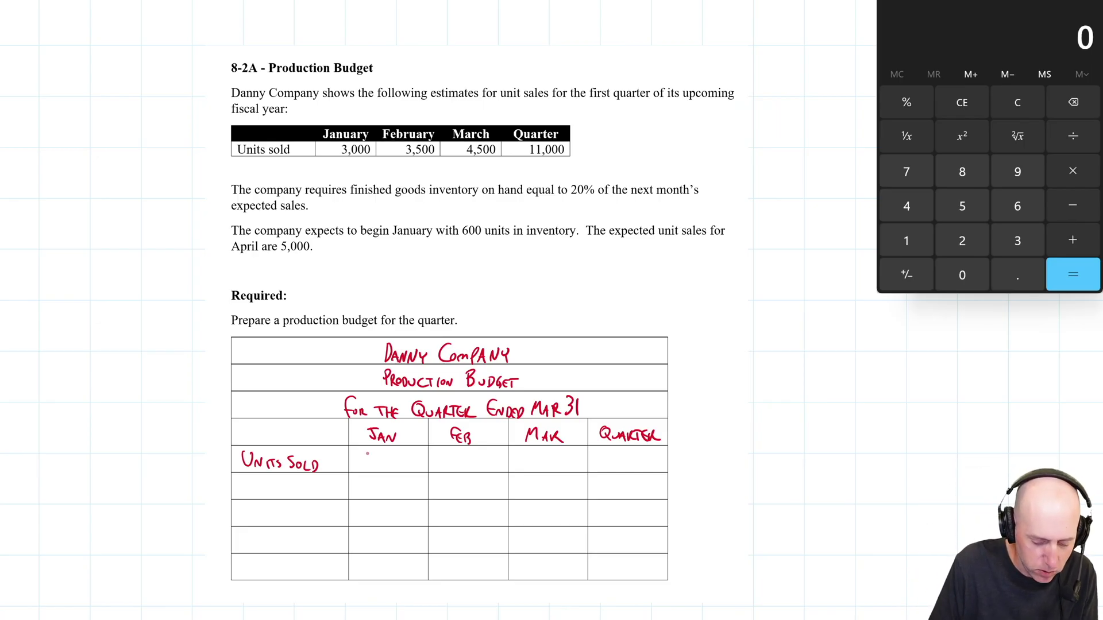
pyautogui.moveTo(367, 454)
pyautogui.mouseDown()
pyautogui.moveTo(371, 468)
pyautogui.moveTo(393, 460)
pyautogui.mouseUp()
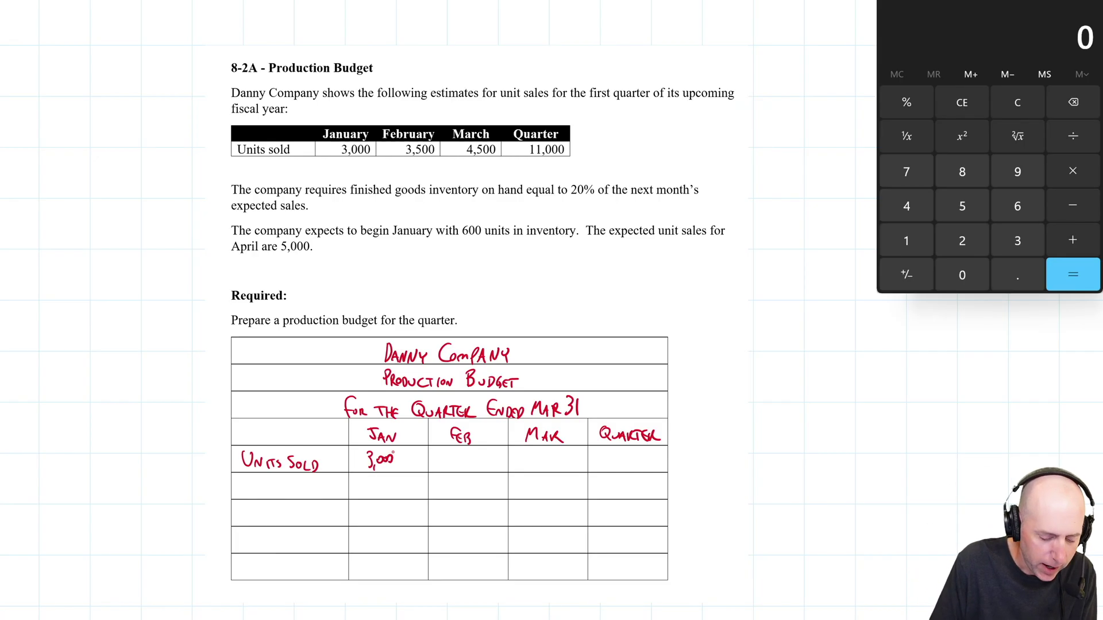
# - Add 'Expected' above the Units Sold label
pyautogui.moveTo(259, 445); pyautogui.dragTo(281, 452)
pyautogui.moveTo(274, 448); pyautogui.dragTo(287, 455)
pyautogui.moveTo(283, 449); pyautogui.dragTo(294, 453)
pyautogui.moveTo(293, 450); pyautogui.dragTo(299, 454)
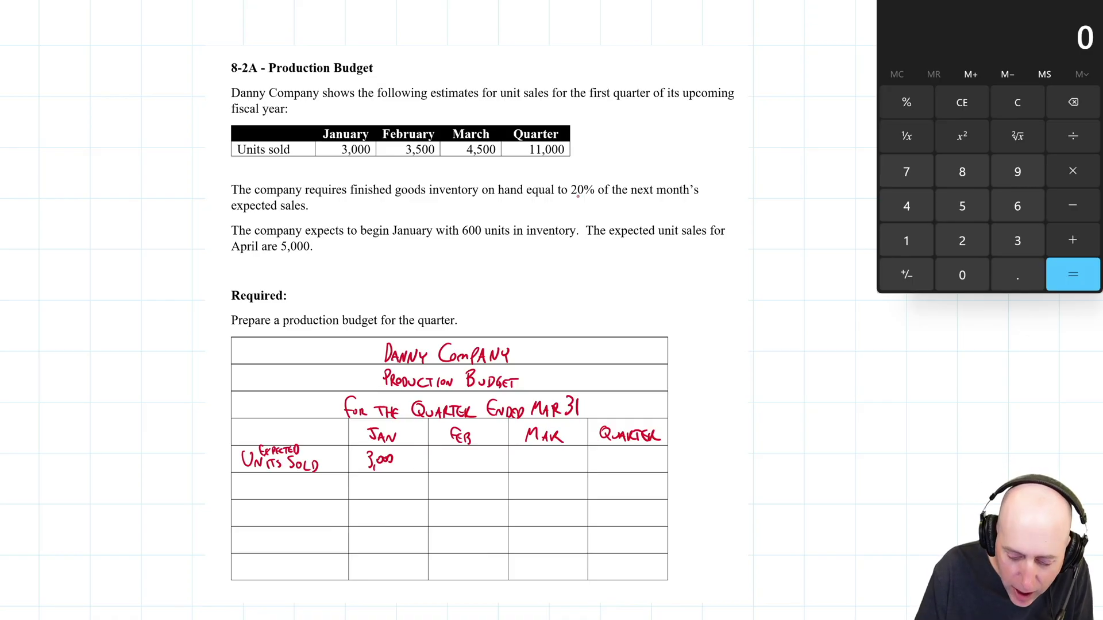
# - Underline the 20% finished-goods inventory requirement and calculate 3500*.2 = 700 in Calculator
pyautogui.moveTo(570, 199); pyautogui.dragTo(593, 197)
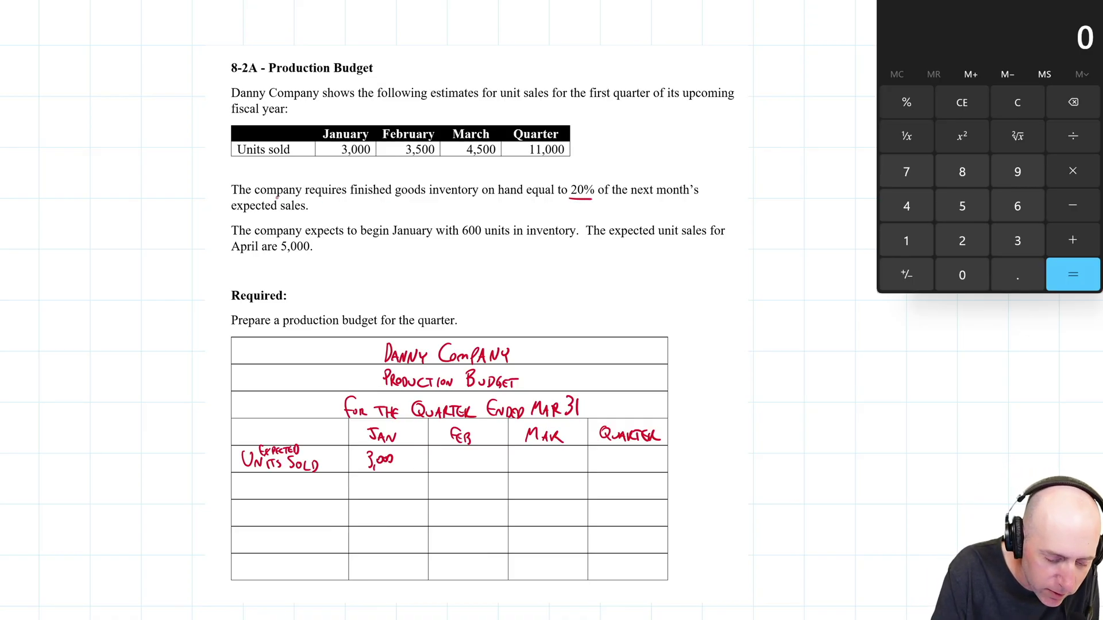
pyautogui.moveTo(267, 198); pyautogui.dragTo(592, 198)
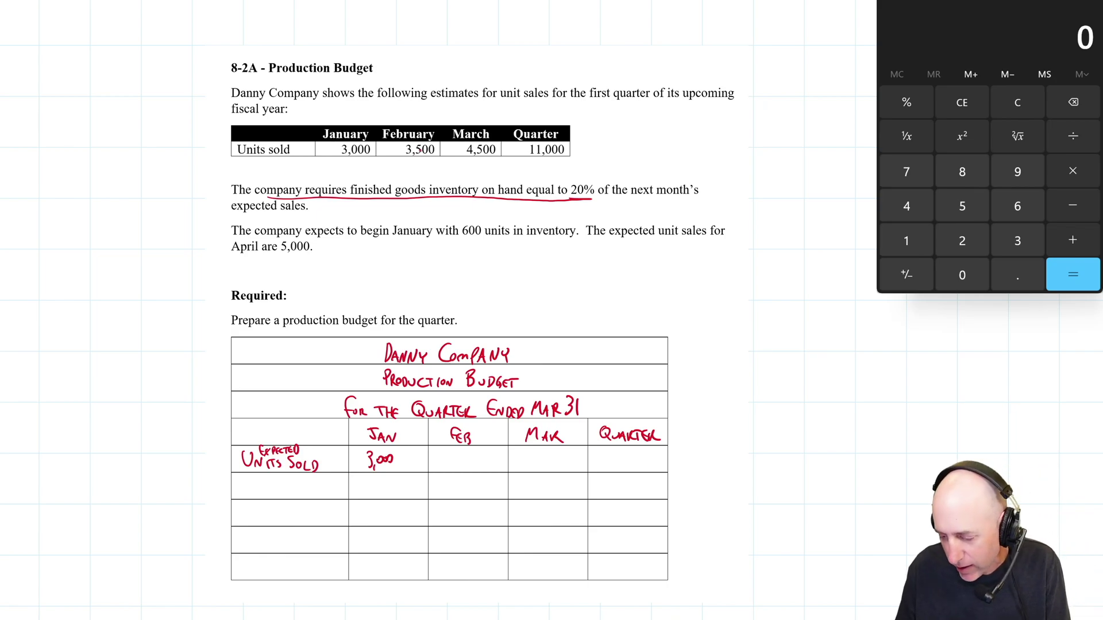
pyautogui.write('3500')
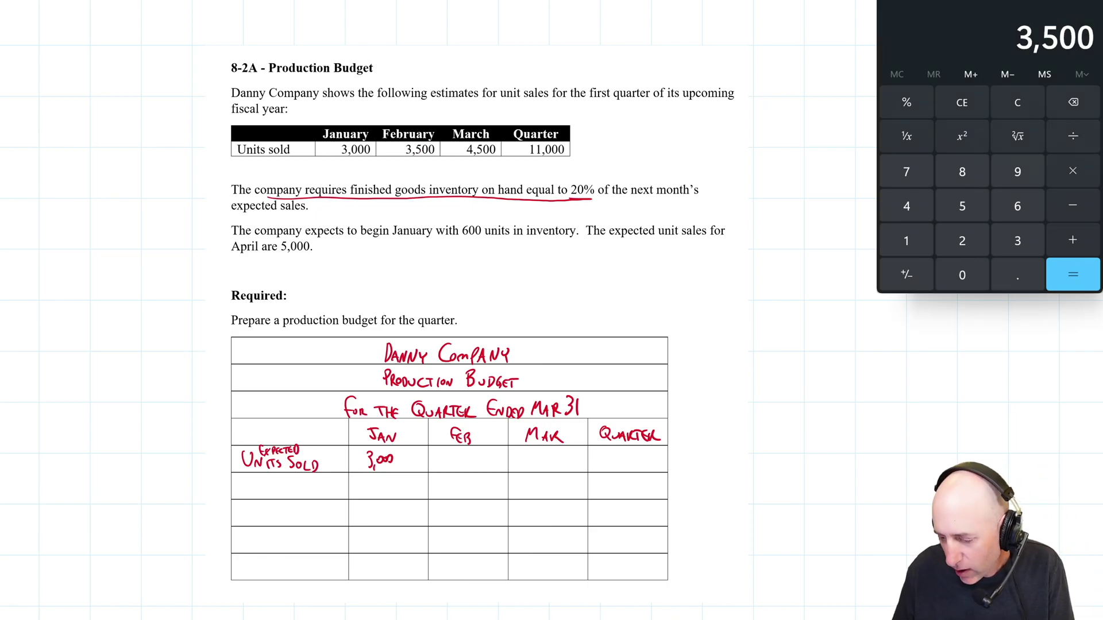
pyautogui.write('*.2')
pyautogui.press('Return')
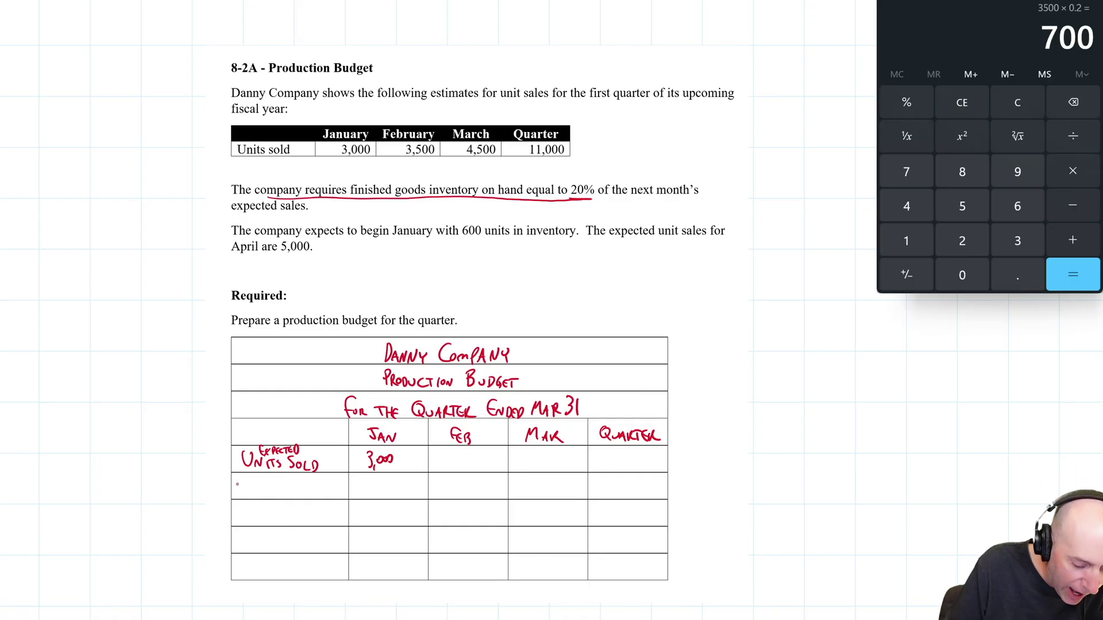
# - Write 'Add: Desired Ending Inventory' with 700 and 'Production Needs' with 3,700 for Jan
pyautogui.moveTo(237, 484)
pyautogui.mouseDown()
pyautogui.moveTo(327, 484)
pyautogui.moveTo(302, 498)
pyautogui.moveTo(384, 487)
pyautogui.moveTo(412, 496)
pyautogui.mouseUp()
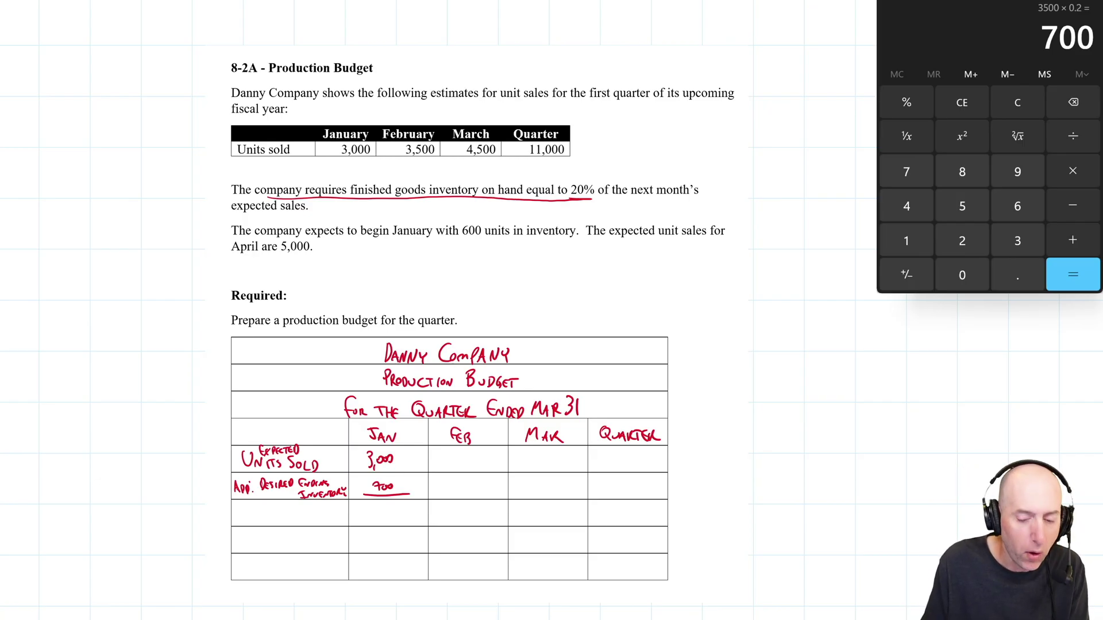
pyautogui.moveTo(368, 510); pyautogui.dragTo(398, 512)
pyautogui.moveTo(235, 505)
pyautogui.mouseDown()
pyautogui.moveTo(251, 517)
pyautogui.moveTo(306, 509)
pyautogui.mouseUp()
pyautogui.moveTo(313, 510)
pyautogui.mouseDown()
pyautogui.moveTo(311, 522)
pyautogui.moveTo(327, 519)
pyautogui.mouseUp()
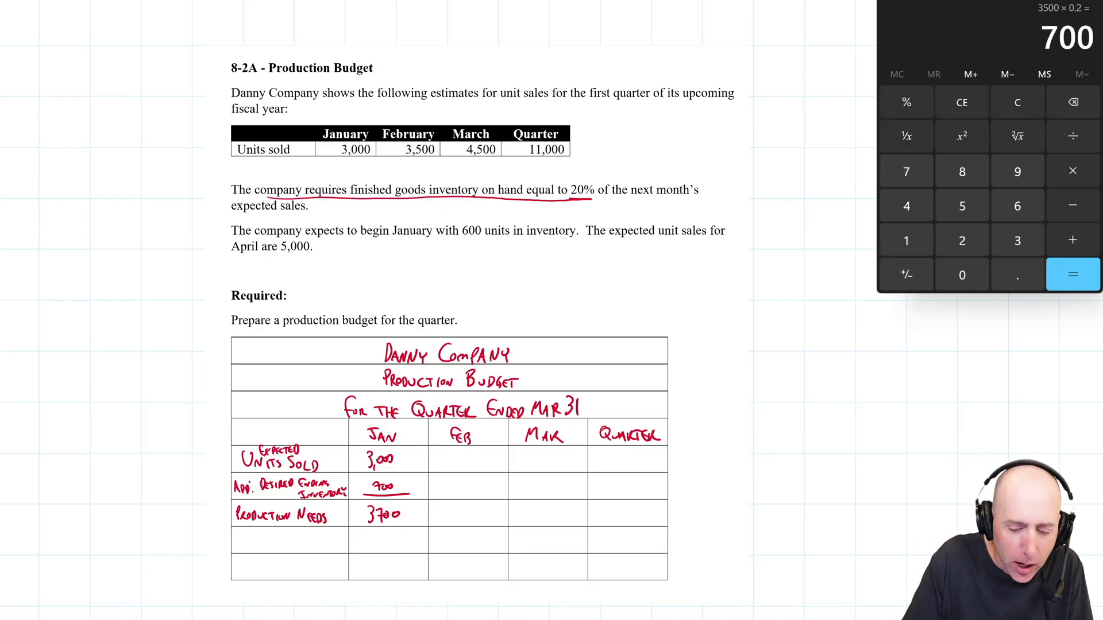
# - Mark the 600-unit January opening inventory in the text and add 'Deduct: Beginning Inventory' with (600)
pyautogui.moveTo(470, 218)
pyautogui.mouseDown()
pyautogui.moveTo(463, 233)
pyautogui.moveTo(539, 243)
pyautogui.moveTo(581, 221)
pyautogui.moveTo(459, 219)
pyautogui.mouseUp()
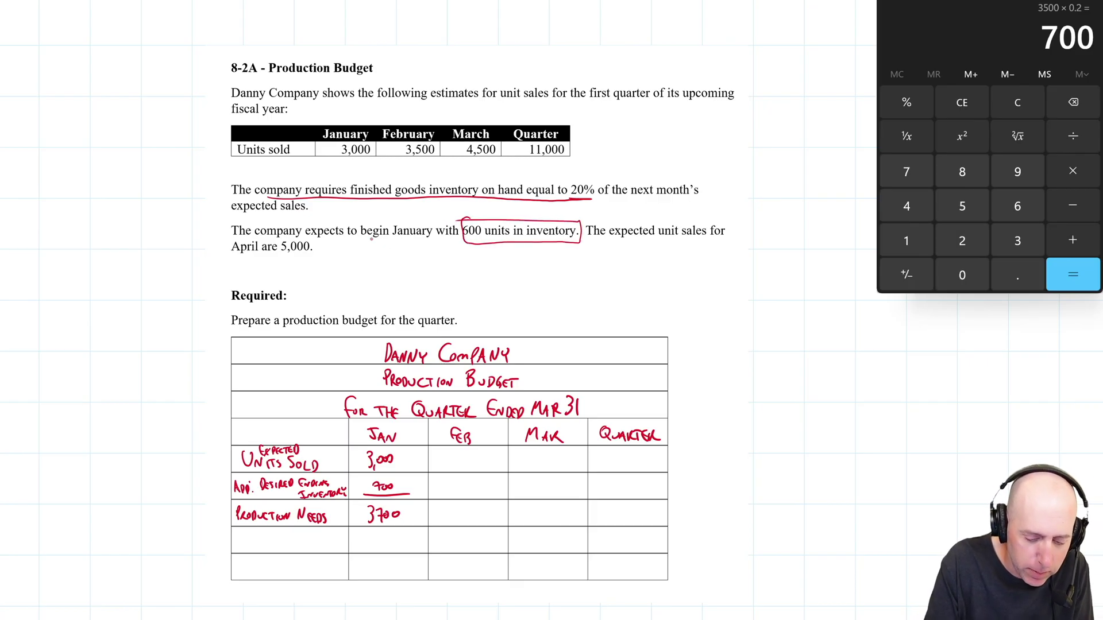
pyautogui.moveTo(360, 241); pyautogui.dragTo(446, 242)
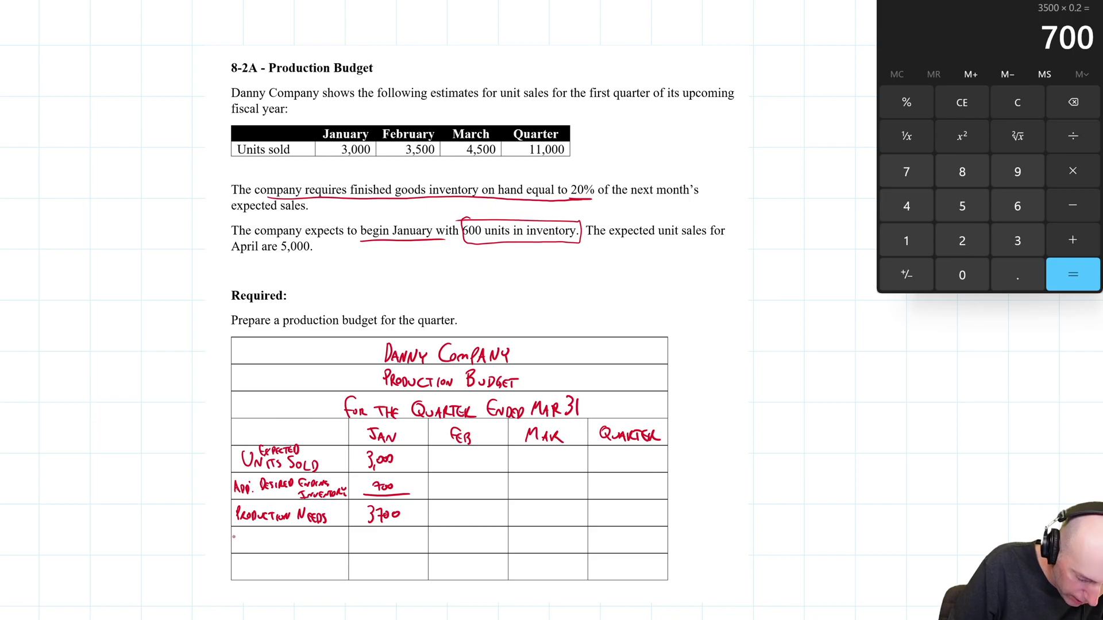
pyautogui.moveTo(234, 536)
pyautogui.mouseDown()
pyautogui.moveTo(262, 545)
pyautogui.moveTo(318, 529)
pyautogui.moveTo(298, 552)
pyautogui.moveTo(329, 541)
pyautogui.moveTo(368, 549)
pyautogui.mouseUp()
pyautogui.moveTo(384, 534)
pyautogui.mouseDown()
pyautogui.moveTo(379, 545)
pyautogui.moveTo(397, 544)
pyautogui.mouseUp()
pyautogui.moveTo(402, 530); pyautogui.dragTo(402, 550)
pyautogui.moveTo(364, 552); pyautogui.dragTo(425, 550)
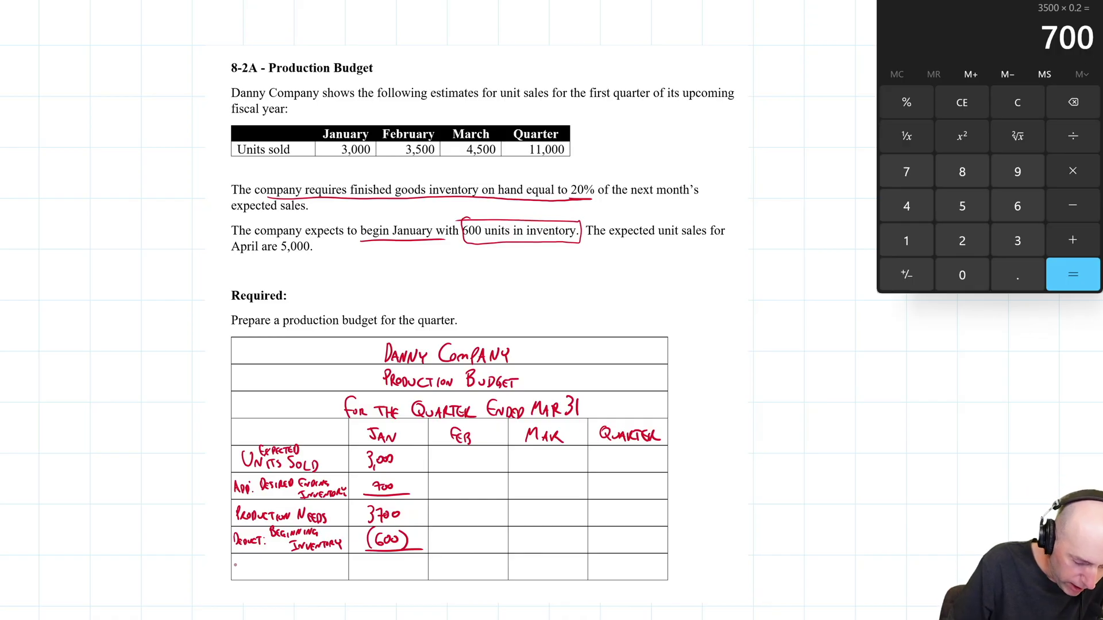
# - Label the bottom row 'Required Production' and write 3,100 under Jan, double-underlined
pyautogui.moveTo(235, 564); pyautogui.dragTo(235, 576)
pyautogui.moveTo(235, 560)
pyautogui.mouseDown()
pyautogui.moveTo(242, 575)
pyautogui.moveTo(345, 572)
pyautogui.mouseUp()
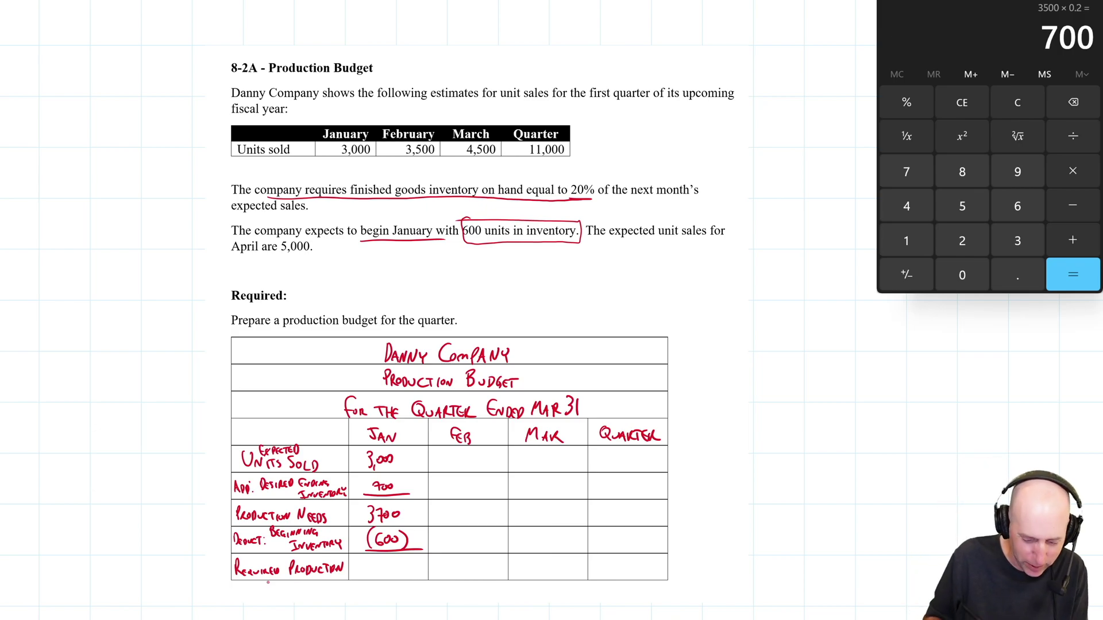
pyautogui.moveTo(369, 563)
pyautogui.mouseDown()
pyautogui.moveTo(368, 575)
pyautogui.moveTo(384, 574)
pyautogui.mouseUp()
pyautogui.moveTo(392, 564); pyautogui.dragTo(415, 581)
pyautogui.moveTo(363, 587); pyautogui.dragTo(415, 585)
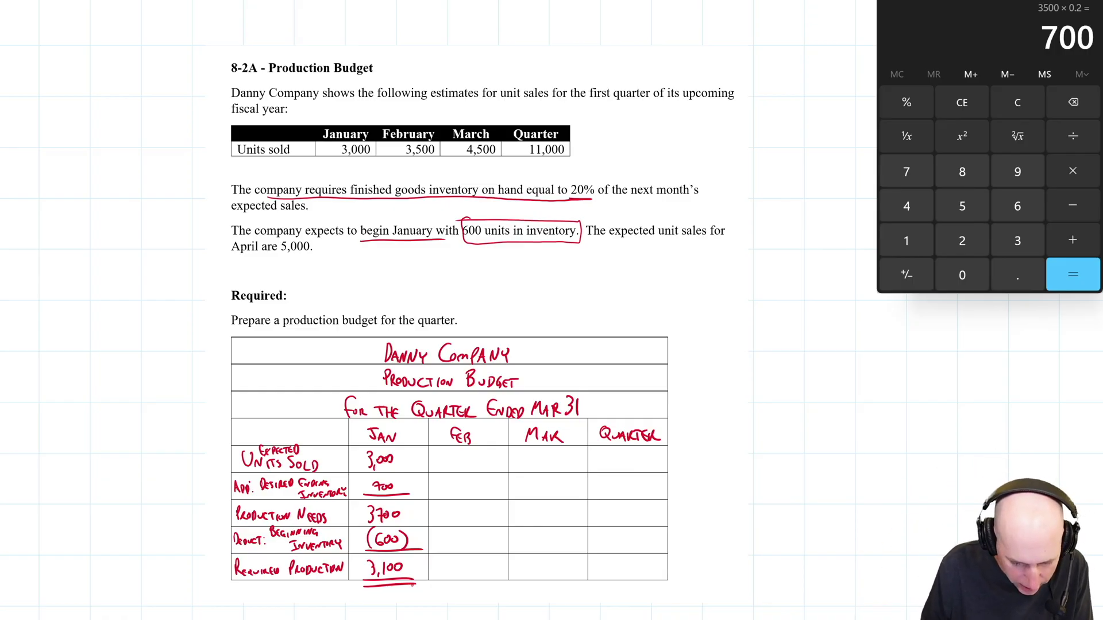
# - Write 3500, 900, 4400, (700) and 3700 down the Feb column, underlining the subtotals
pyautogui.moveTo(447, 453)
pyautogui.mouseDown()
pyautogui.moveTo(449, 468)
pyautogui.moveTo(467, 456)
pyautogui.mouseUp()
pyautogui.moveTo(476, 455); pyautogui.dragTo(477, 456)
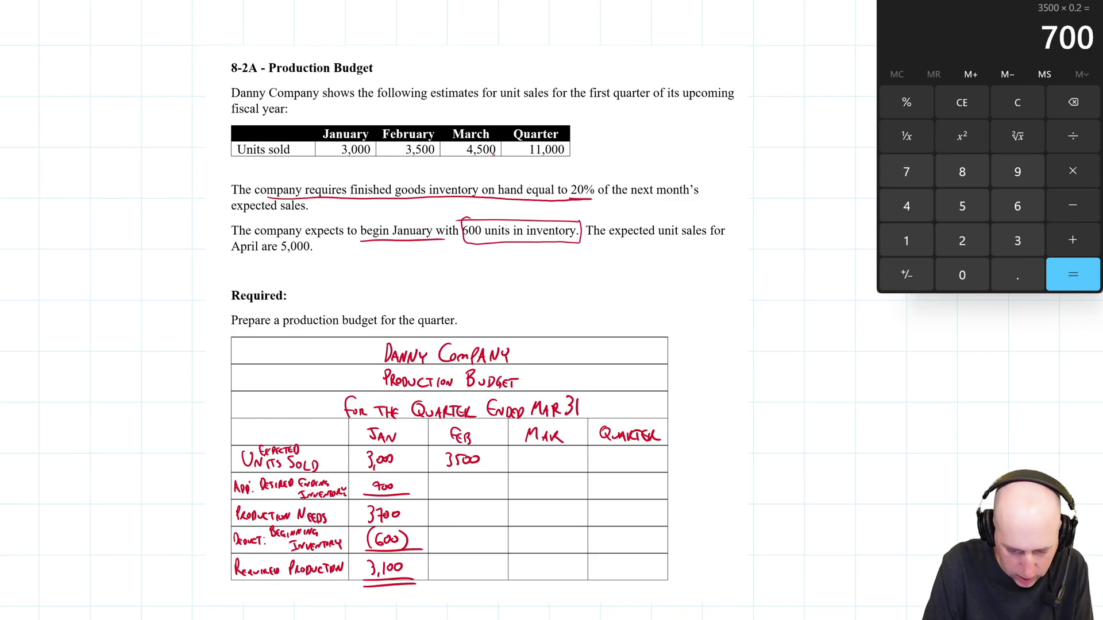
pyautogui.moveTo(453, 478)
pyautogui.mouseDown()
pyautogui.moveTo(495, 487)
pyautogui.moveTo(455, 518)
pyautogui.moveTo(464, 520)
pyautogui.mouseUp()
pyautogui.moveTo(469, 512); pyautogui.dragTo(478, 512)
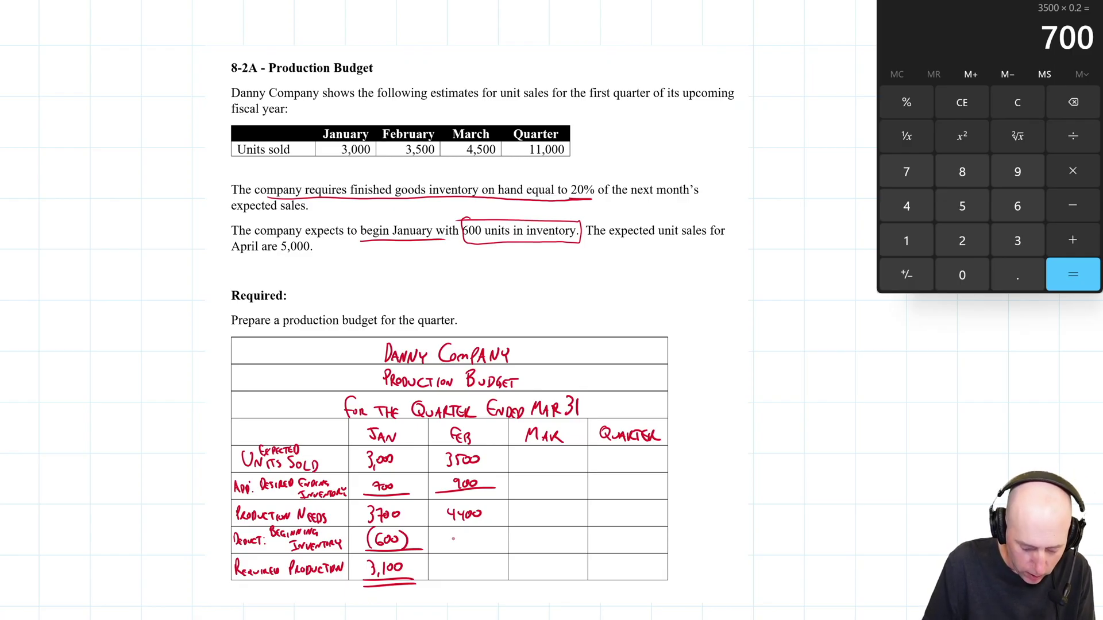
pyautogui.moveTo(455, 529)
pyautogui.mouseDown()
pyautogui.moveTo(453, 546)
pyautogui.moveTo(484, 546)
pyautogui.mouseUp()
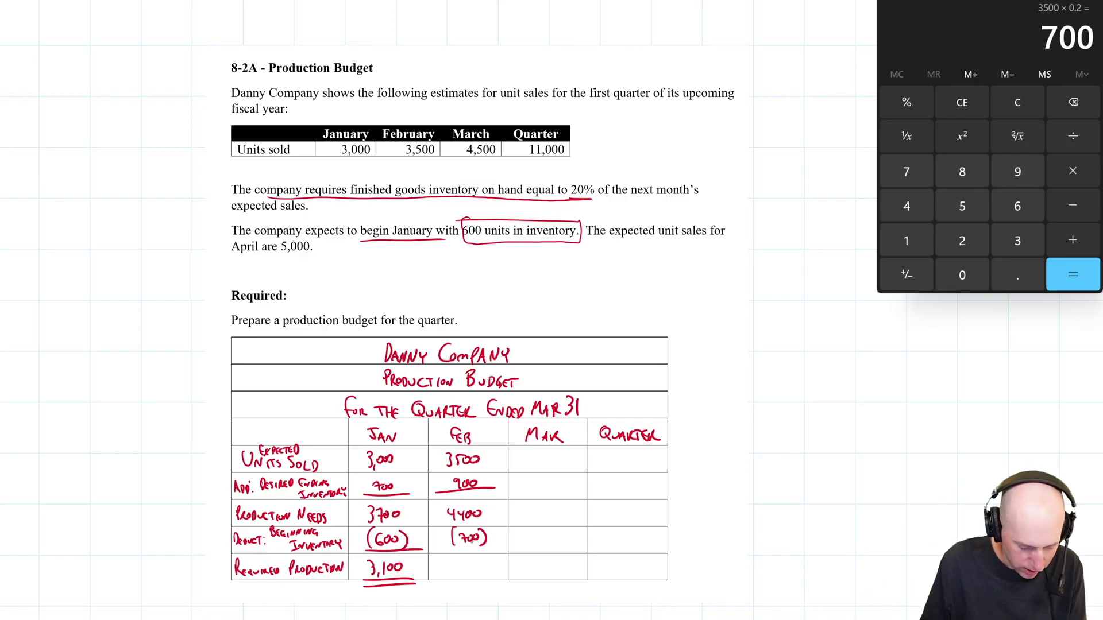
pyautogui.moveTo(443, 550); pyautogui.dragTo(494, 550)
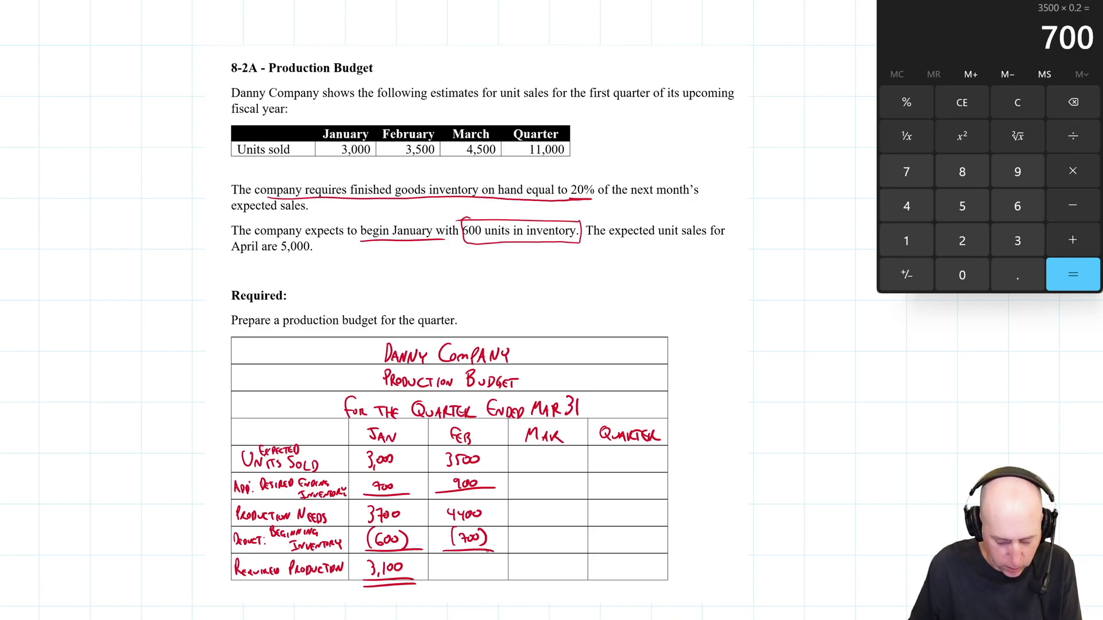
pyautogui.moveTo(448, 558)
pyautogui.mouseDown()
pyautogui.moveTo(451, 576)
pyautogui.moveTo(480, 565)
pyautogui.moveTo(506, 577)
pyautogui.mouseUp()
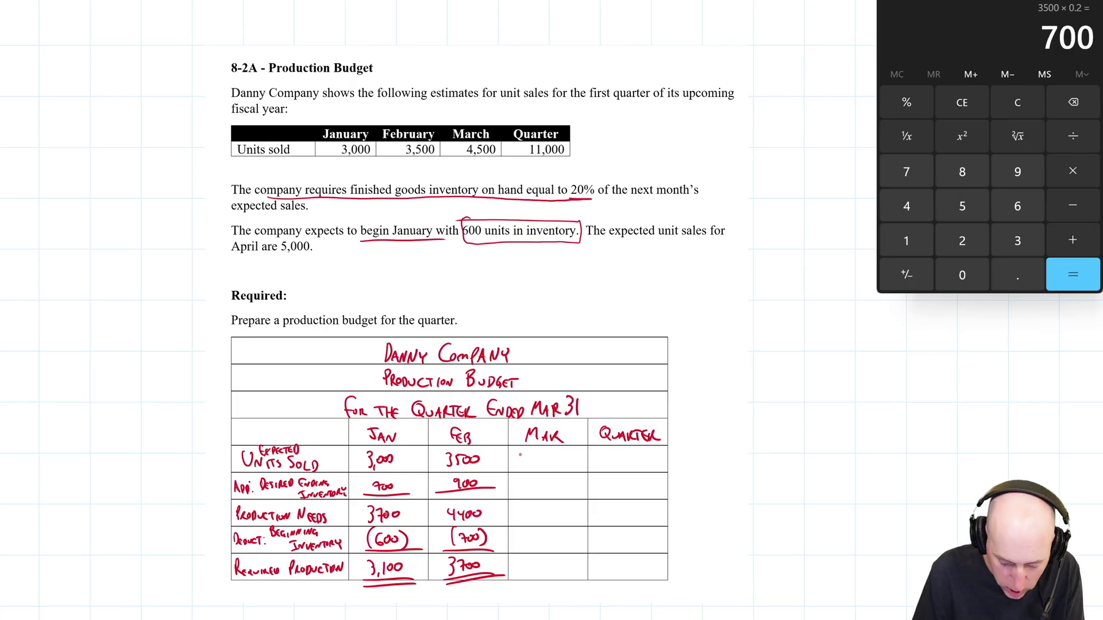
# - Enter 4500 as March's units sold and circle April's 5,000 sales in the problem
pyautogui.moveTo(526, 454); pyautogui.dragTo(534, 468)
pyautogui.moveTo(545, 457)
pyautogui.mouseDown()
pyautogui.moveTo(536, 467)
pyautogui.moveTo(549, 461)
pyautogui.mouseUp()
pyautogui.moveTo(550, 460); pyautogui.dragTo(556, 461)
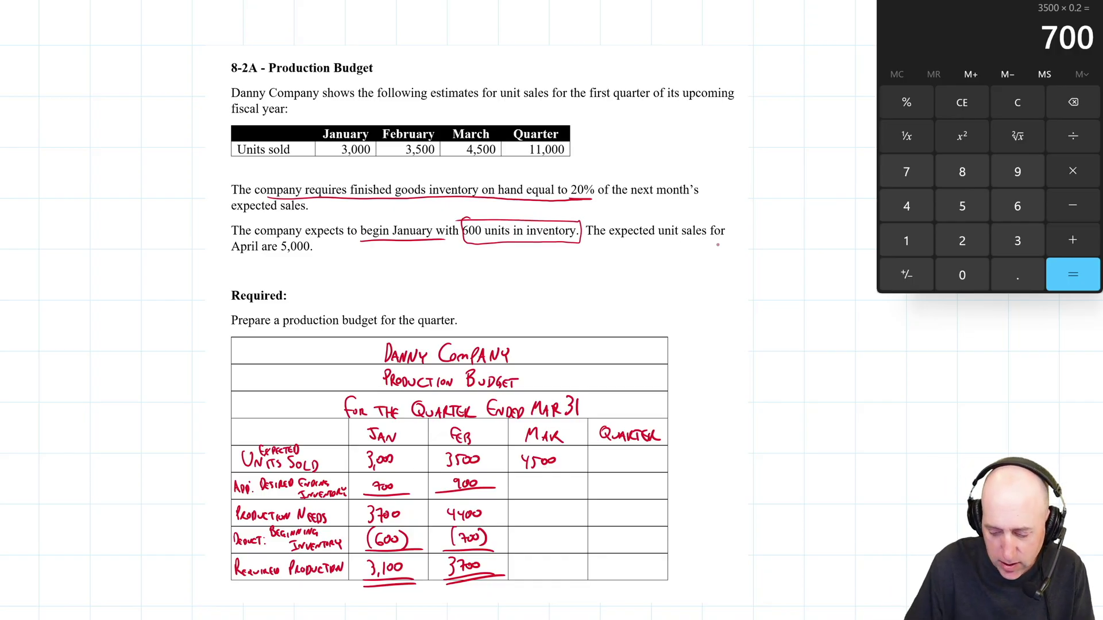
pyautogui.moveTo(293, 257); pyautogui.dragTo(281, 241)
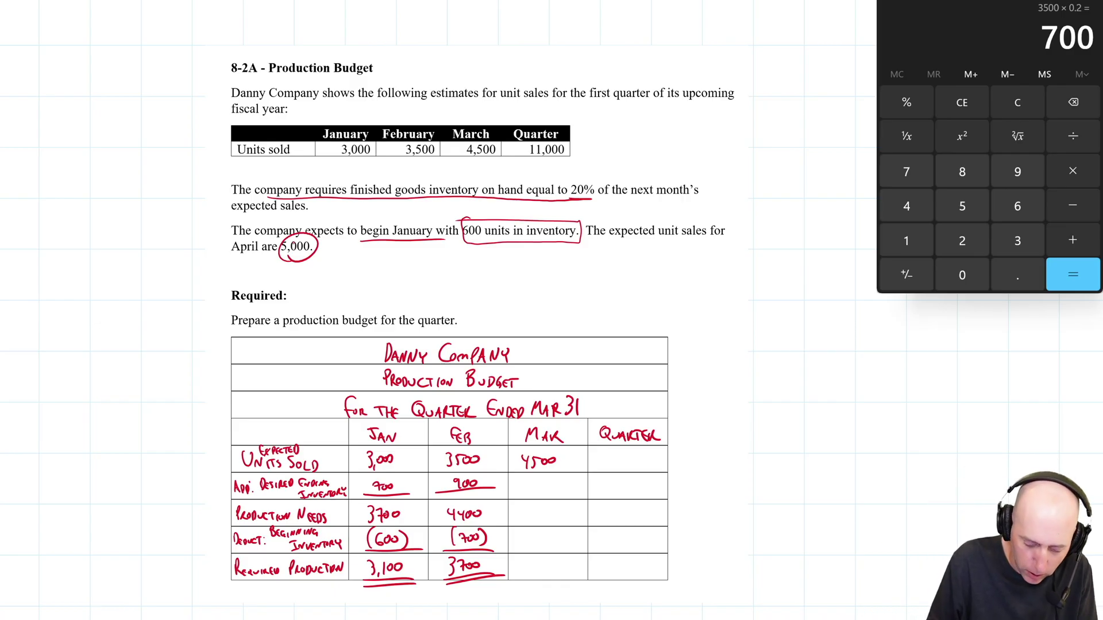
# - Write 1,000, 5,500, (900) and 4,600 down the Mar column
pyautogui.moveTo(528, 480); pyautogui.dragTo(529, 493)
pyautogui.moveTo(532, 488)
pyautogui.mouseDown()
pyautogui.moveTo(529, 499)
pyautogui.moveTo(540, 488)
pyautogui.mouseUp()
pyautogui.moveTo(546, 486)
pyautogui.mouseDown()
pyautogui.moveTo(572, 502)
pyautogui.moveTo(527, 522)
pyautogui.moveTo(537, 510)
pyautogui.moveTo(543, 524)
pyautogui.moveTo(552, 516)
pyautogui.mouseUp()
pyautogui.moveTo(561, 515); pyautogui.dragTo(560, 516)
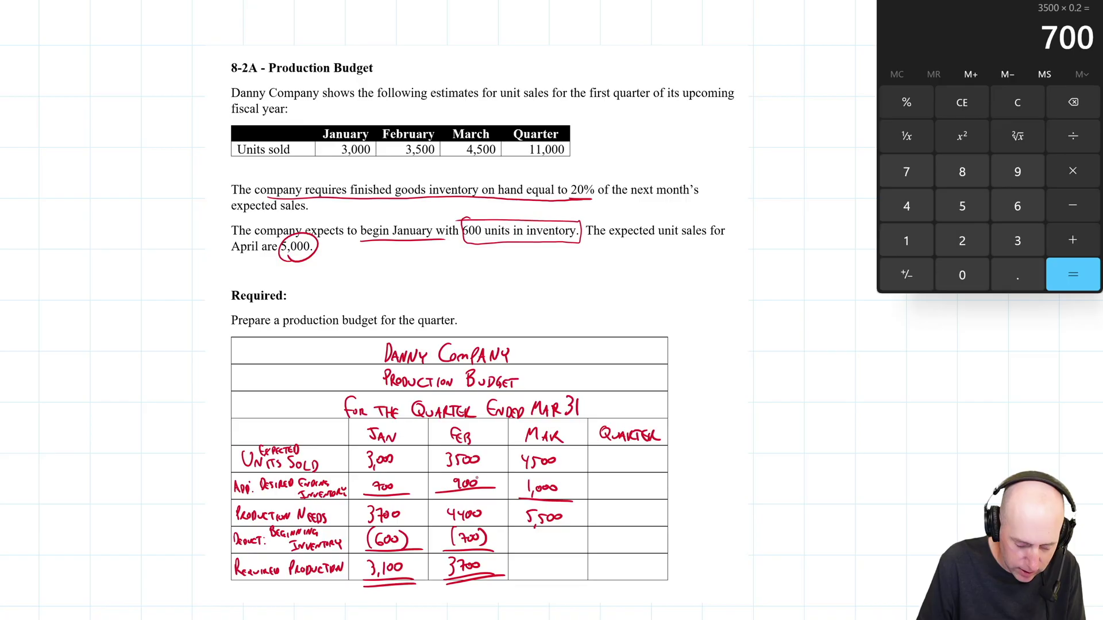
pyautogui.moveTo(533, 535); pyautogui.dragTo(572, 551)
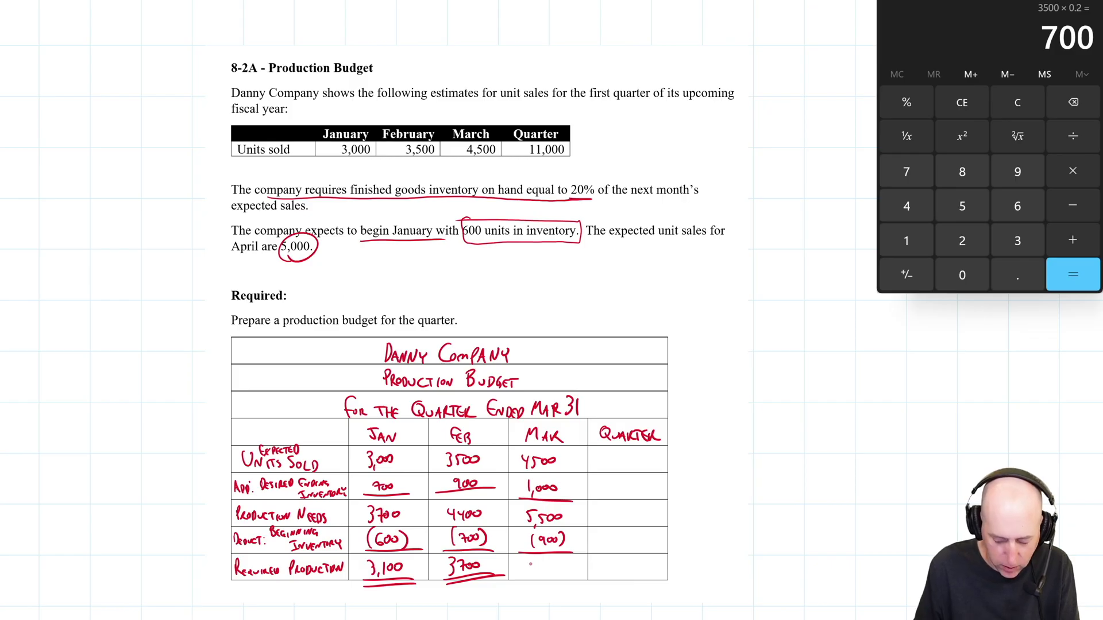
pyautogui.moveTo(530, 562); pyautogui.dragTo(579, 584)
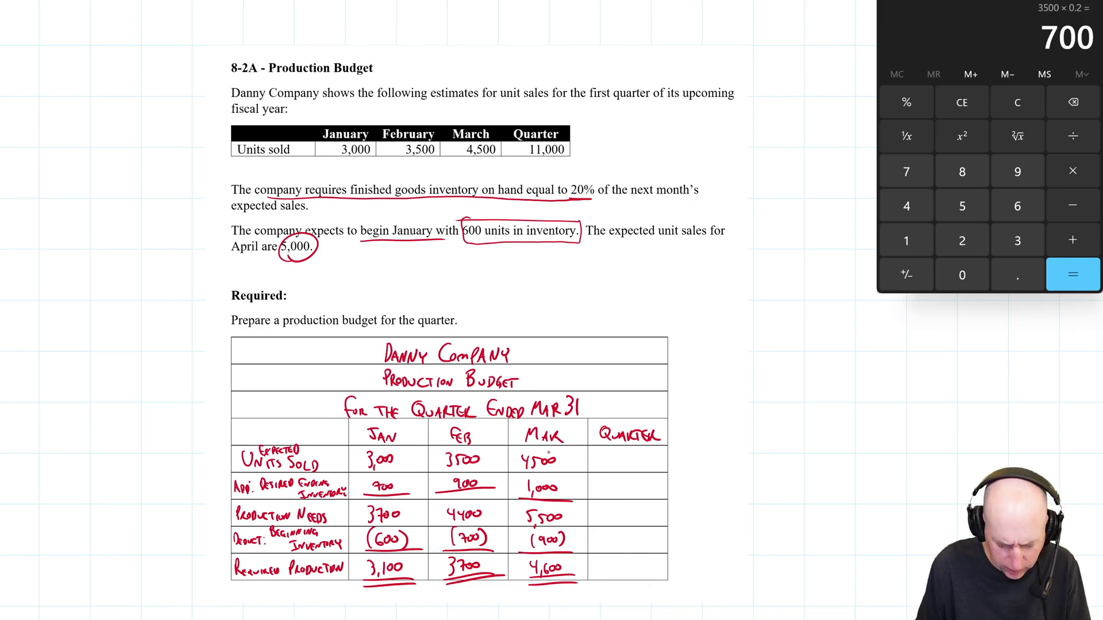
# - Enter 11,000, 1,000 and 12,000 in the Quarter column, underlining the ending inventory
pyautogui.moveTo(606, 454); pyautogui.dragTo(607, 469)
pyautogui.moveTo(613, 453); pyautogui.dragTo(614, 472)
pyautogui.moveTo(623, 456); pyautogui.dragTo(630, 458)
pyautogui.moveTo(638, 456); pyautogui.dragTo(638, 458)
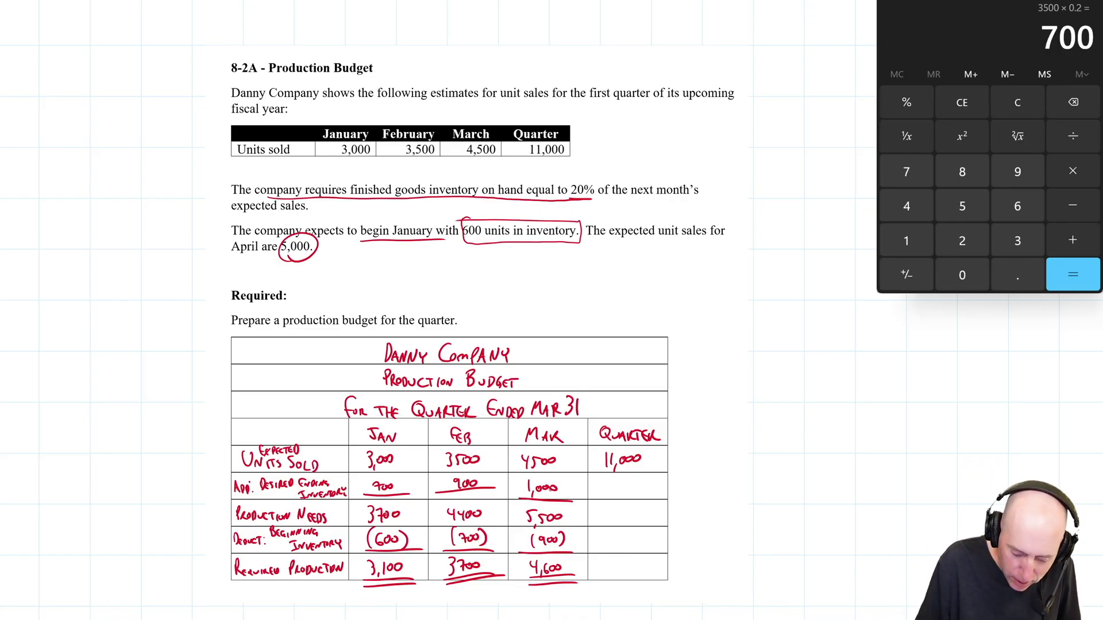
pyautogui.moveTo(608, 483)
pyautogui.mouseDown()
pyautogui.moveTo(613, 499)
pyautogui.moveTo(641, 487)
pyautogui.mouseUp()
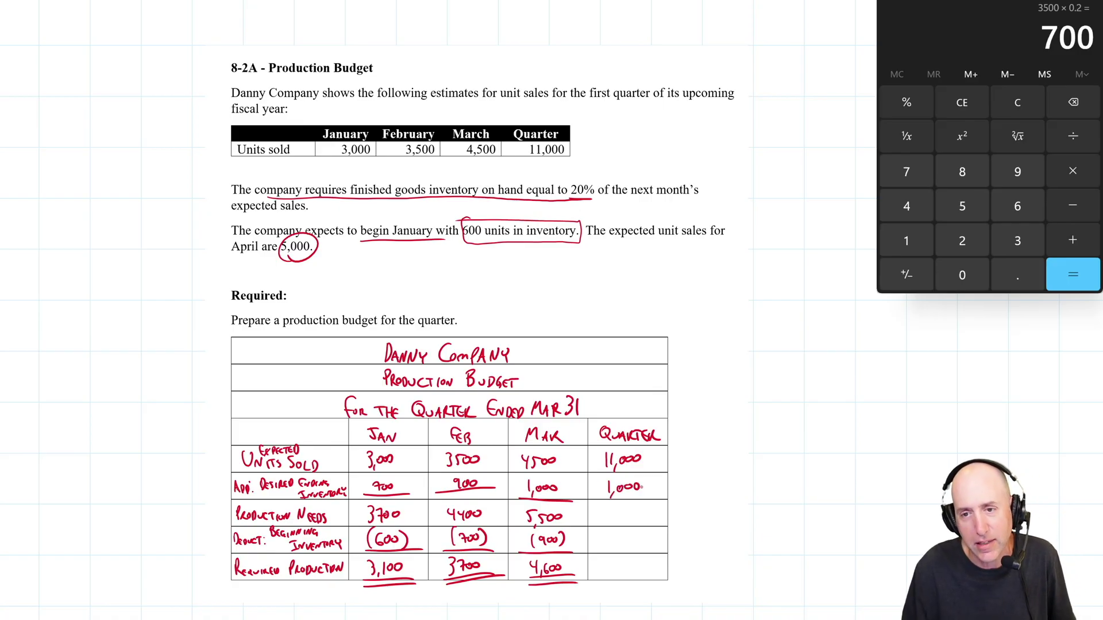
pyautogui.moveTo(595, 501); pyautogui.dragTo(659, 494)
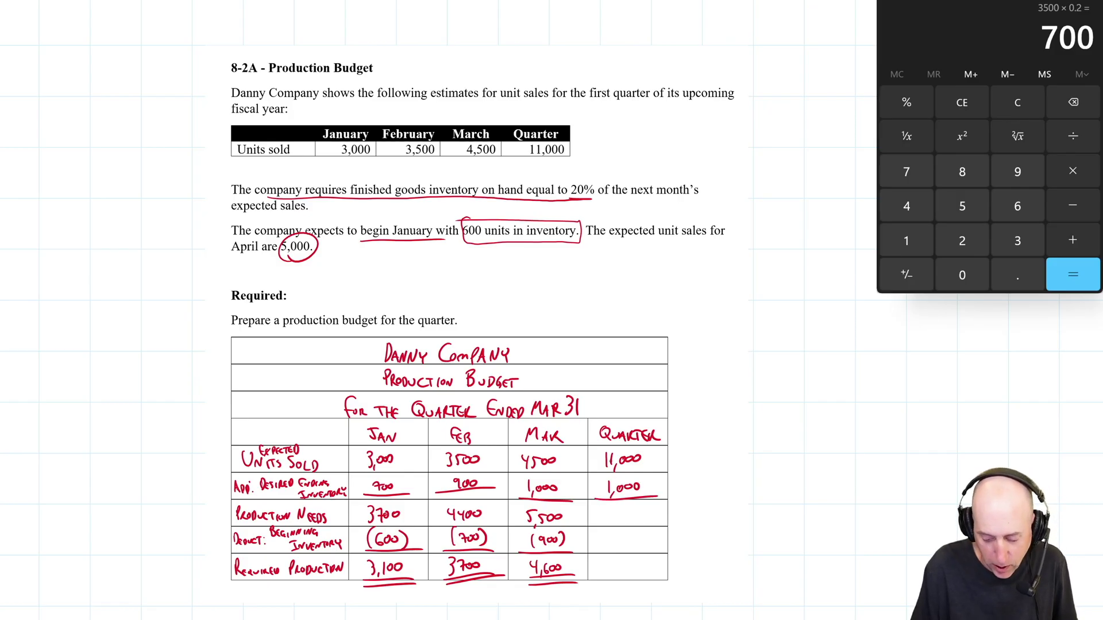
pyautogui.moveTo(604, 511); pyautogui.dragTo(650, 520)
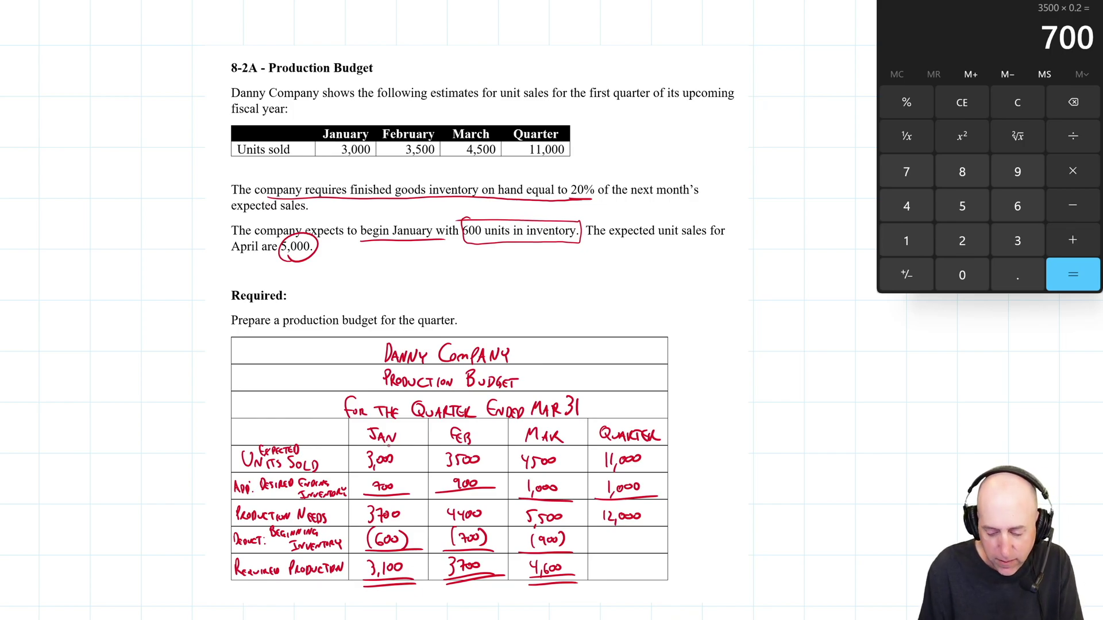
# - Circle the 600 opening units in the problem and write (600) and 11,400 for the Quarter
pyautogui.moveTo(471, 216); pyautogui.dragTo(482, 251)
pyautogui.moveTo(610, 532)
pyautogui.mouseDown()
pyautogui.moveTo(603, 551)
pyautogui.moveTo(639, 546)
pyautogui.mouseUp()
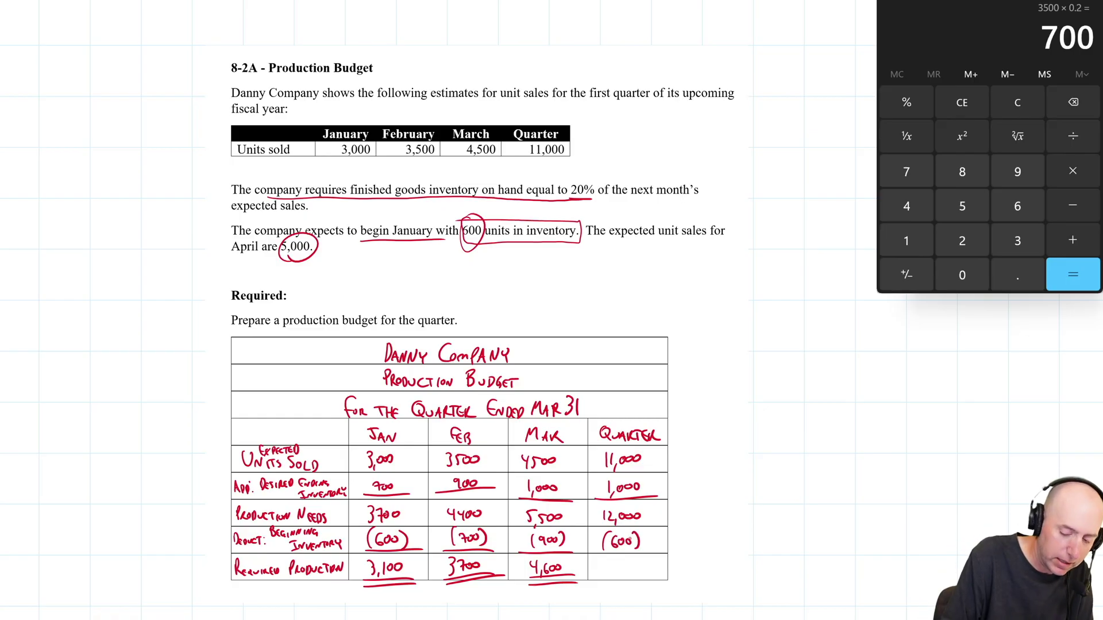
pyautogui.moveTo(592, 554)
pyautogui.mouseDown()
pyautogui.moveTo(654, 550)
pyautogui.moveTo(605, 573)
pyautogui.mouseUp()
pyautogui.moveTo(611, 562); pyautogui.dragTo(614, 577)
pyautogui.moveTo(622, 563); pyautogui.dragTo(654, 582)
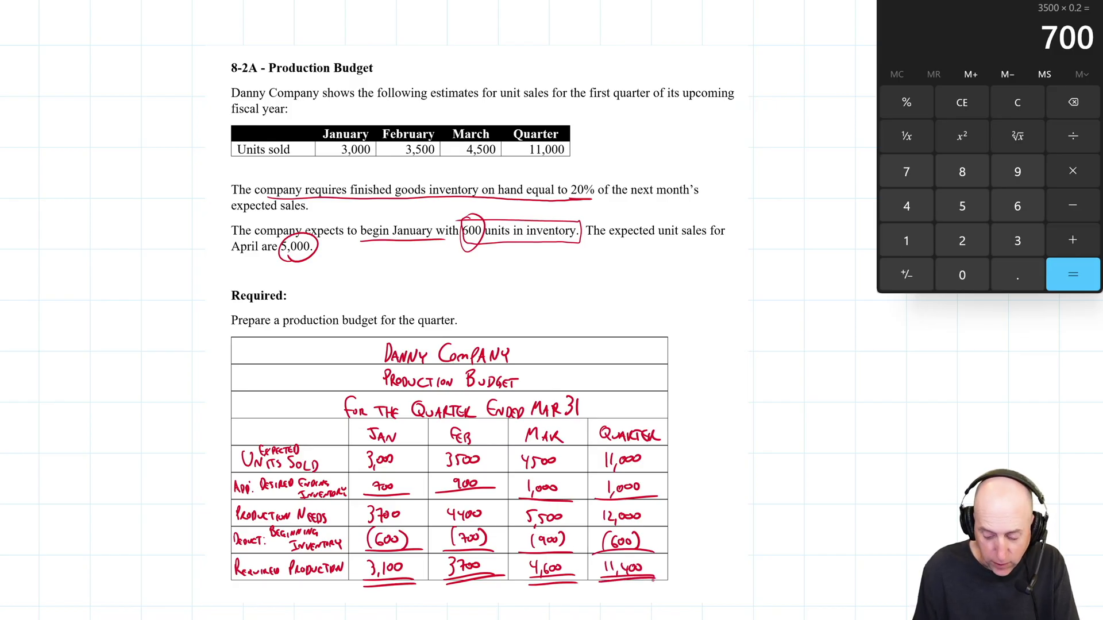
# - Draw arrows at the two inventory rows, then erase them
pyautogui.moveTo(686, 474); pyautogui.dragTo(684, 480)
pyautogui.moveTo(688, 524); pyautogui.dragTo(677, 534)
pyautogui.moveTo(678, 481); pyautogui.dragTo(694, 476)
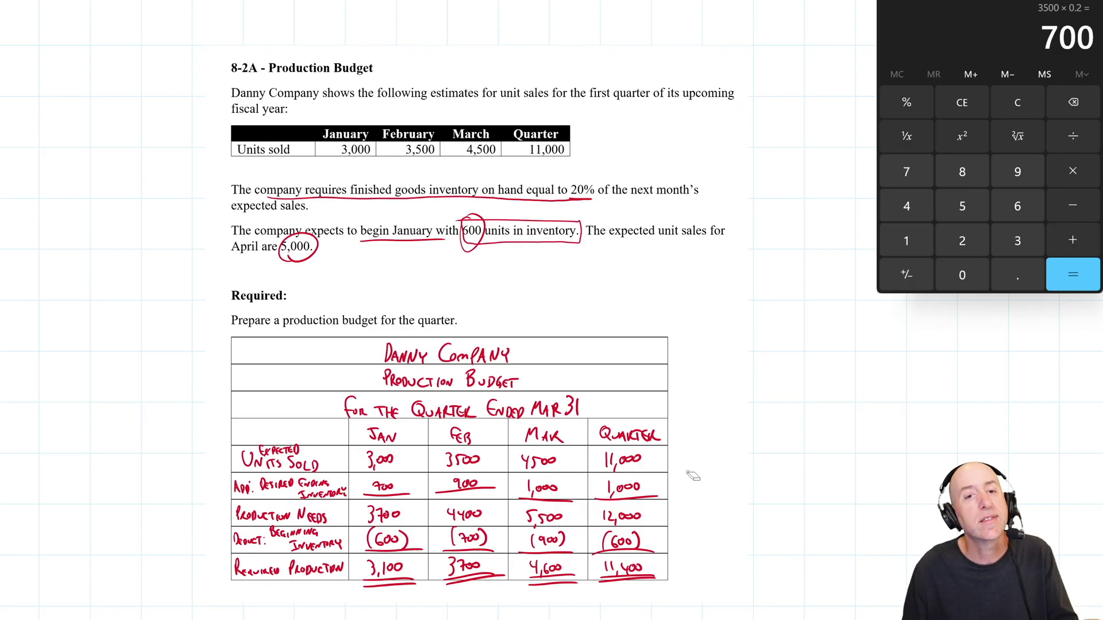